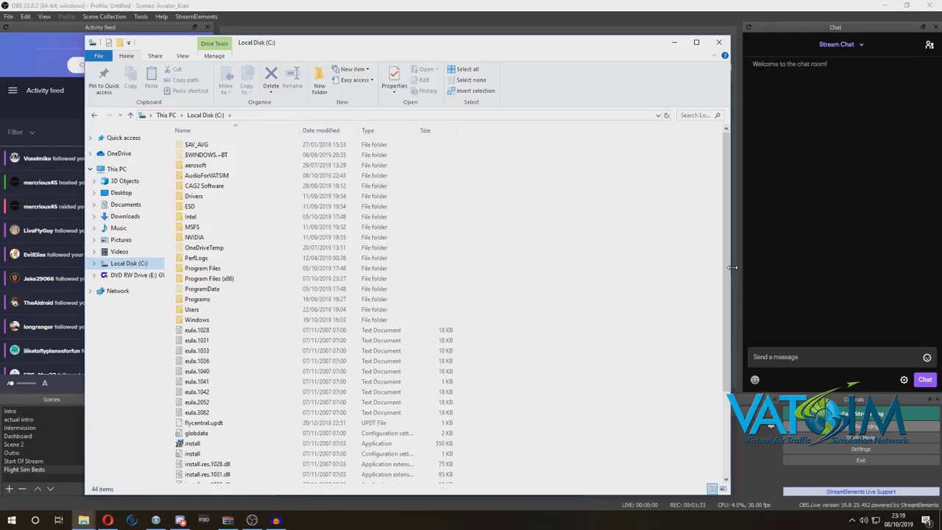
# Open the folder Program Files (x86)\Steam\steamapps\common\X-Plane 11\Resources\plugins on the C: drive
pyautogui.doubleClick(210, 278)
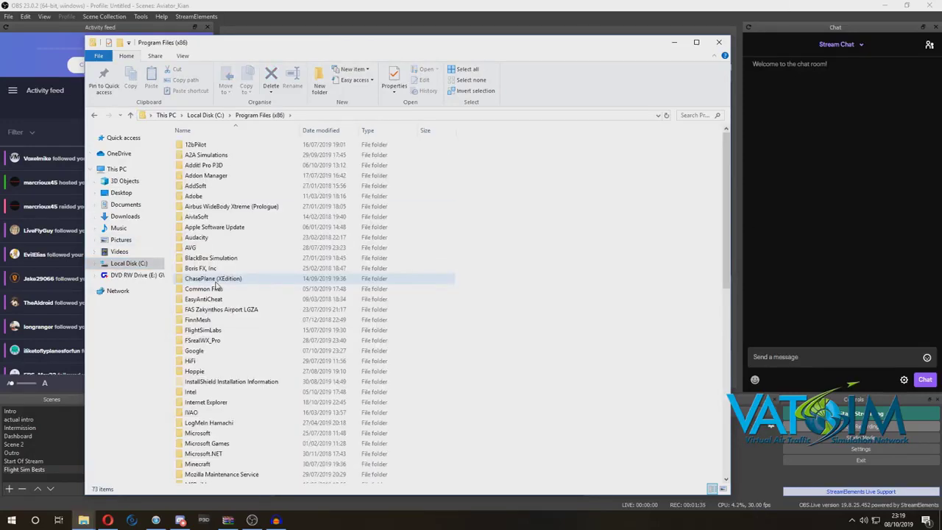
pyautogui.scroll(-10, 217, 346)
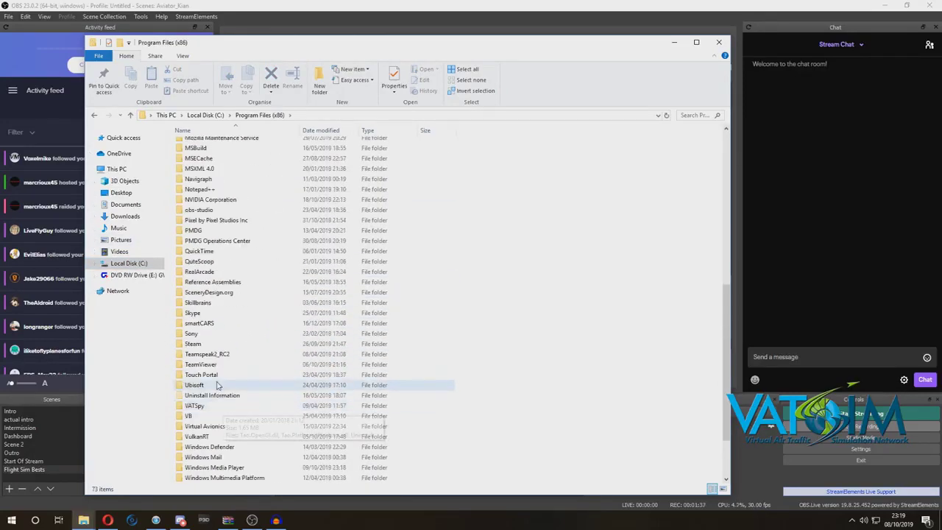
pyautogui.doubleClick(216, 343)
pyautogui.scroll(-1, 220, 338)
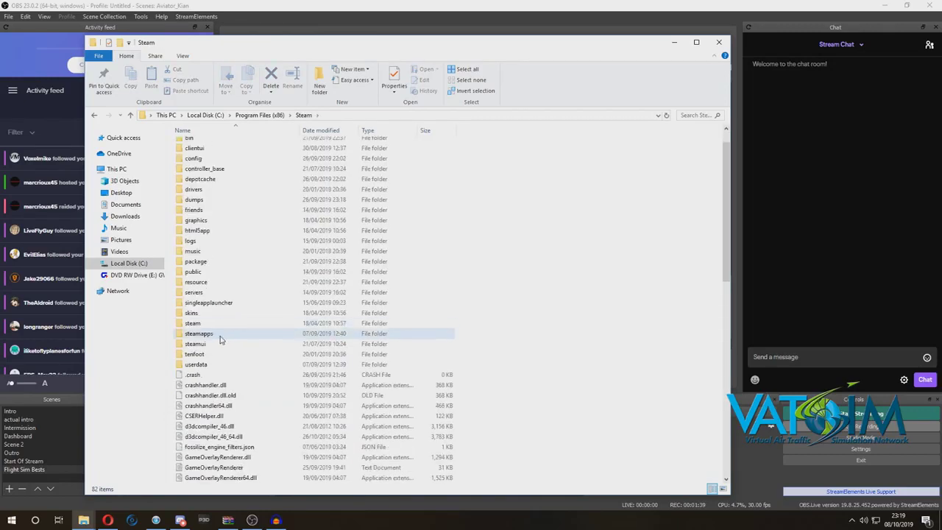
pyautogui.doubleClick(219, 337)
pyautogui.doubleClick(213, 146)
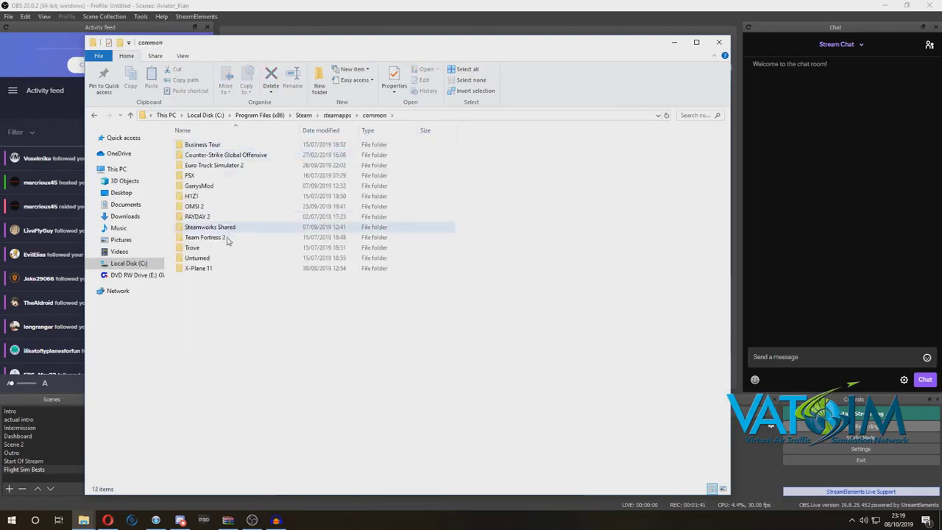
pyautogui.doubleClick(214, 270)
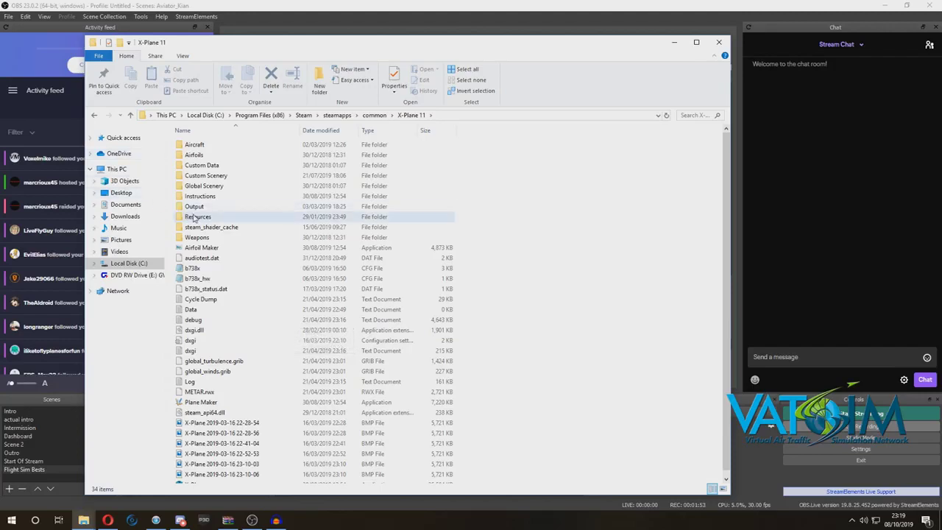
pyautogui.doubleClick(220, 216)
pyautogui.doubleClick(243, 269)
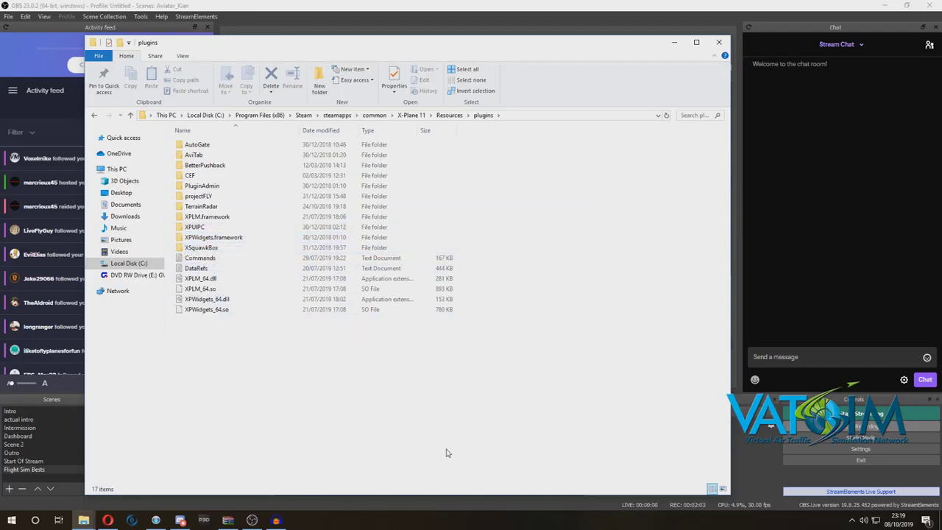
# Copy the XSquawkBox folder from the xsb-1.3.3.zip archive into the X-Plane 11 plugins folder
pyautogui.click(237, 519)
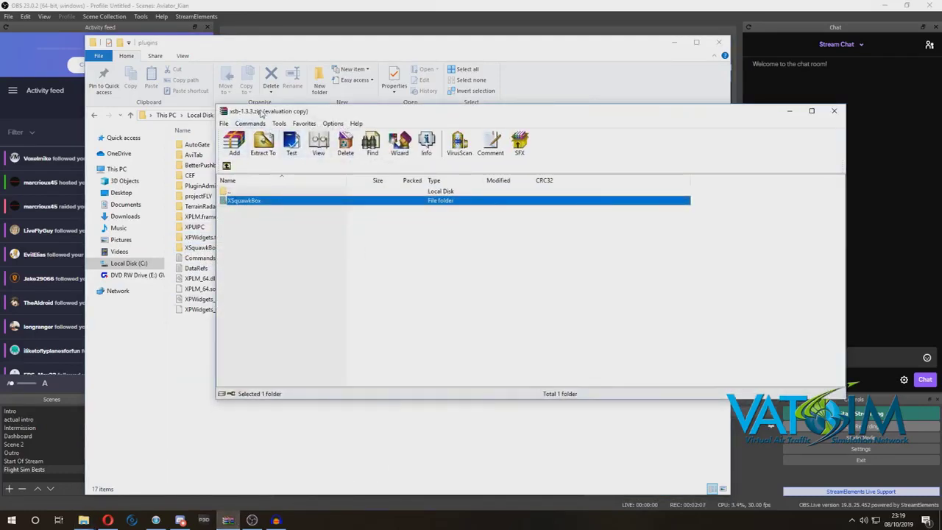
pyautogui.moveTo(260, 111); pyautogui.dragTo(446, 109)
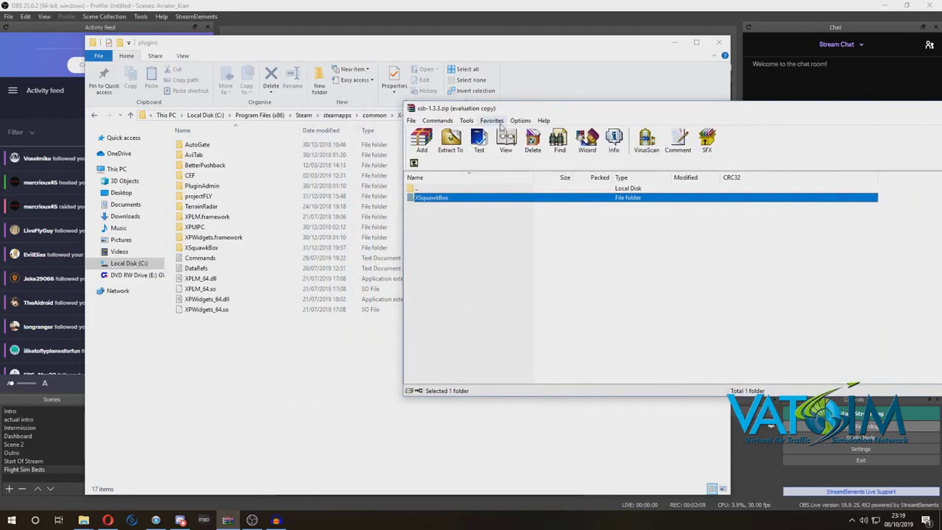
pyautogui.click(107, 520)
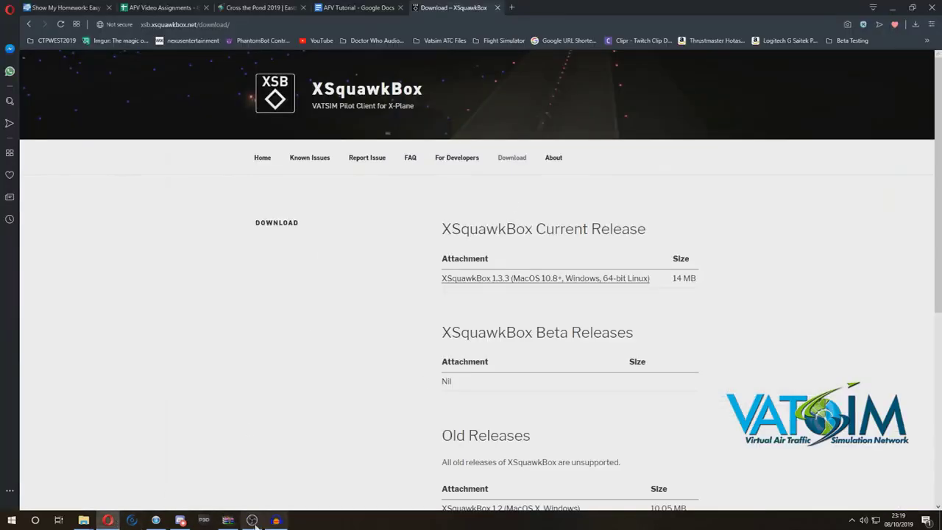
pyautogui.click(229, 521)
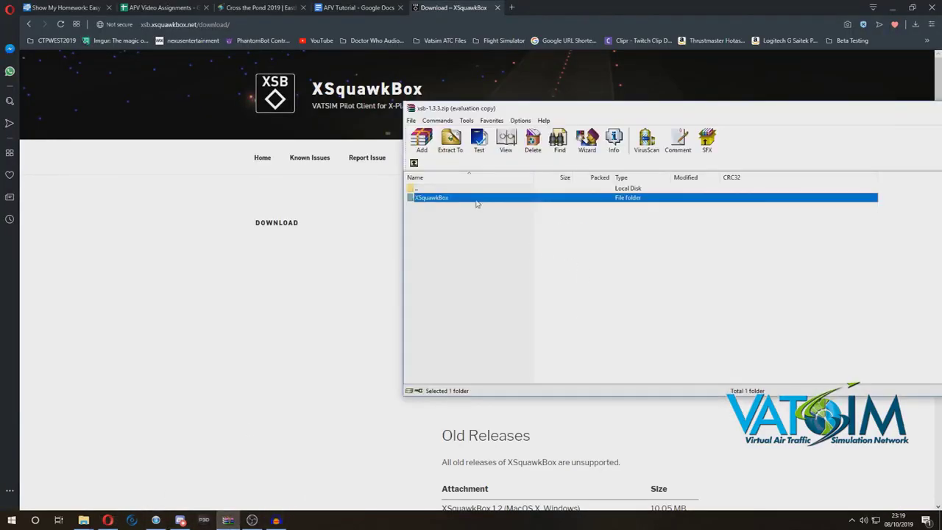
pyautogui.moveTo(94, 518); pyautogui.dragTo(298, 397)
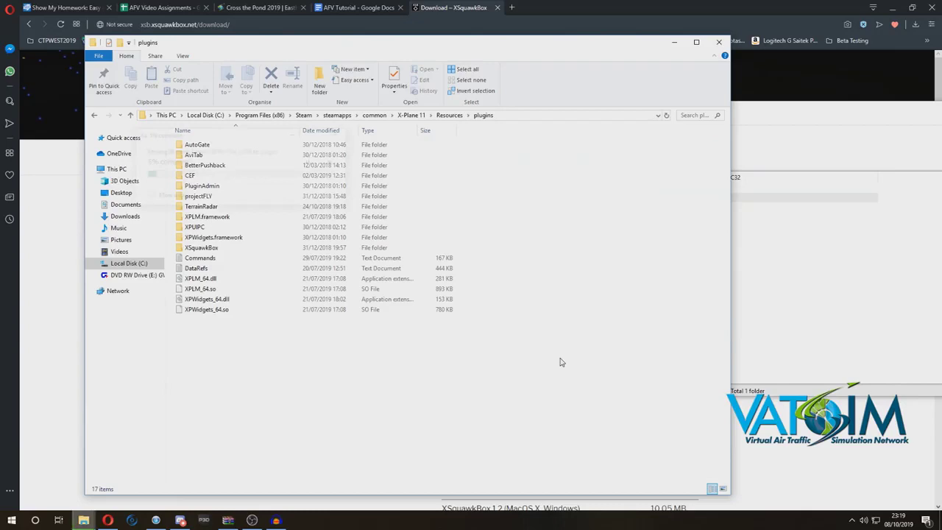
pyautogui.click(248, 182)
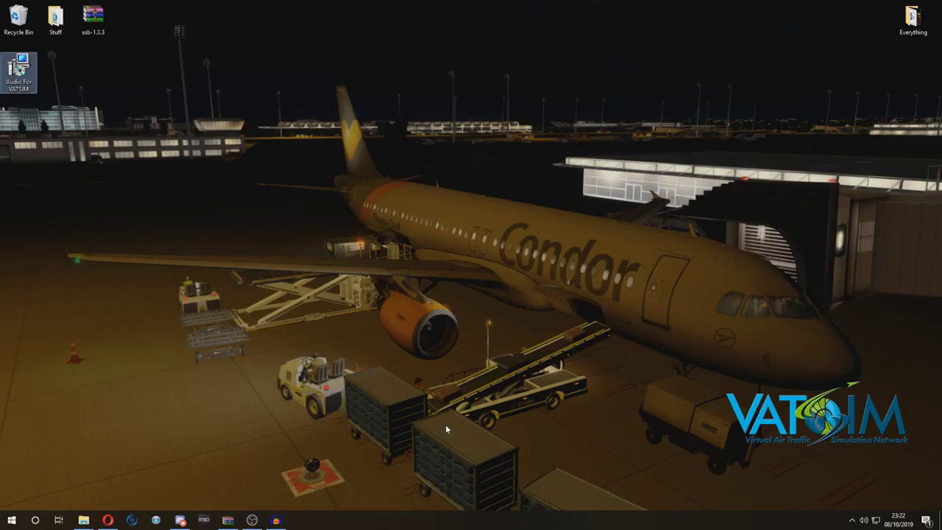
# Launch Audio For VATSIM from the desktop and open its settings at the user login details
pyautogui.press('Return')
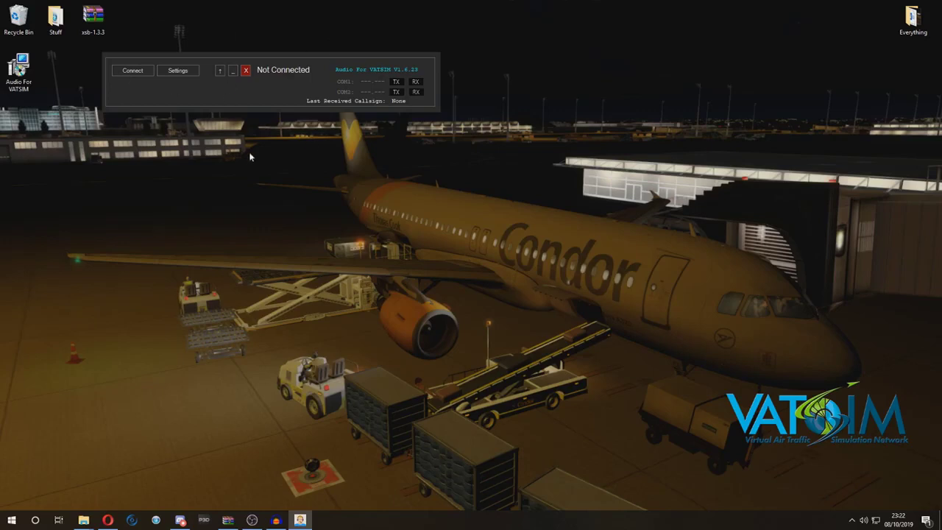
pyautogui.click(190, 74)
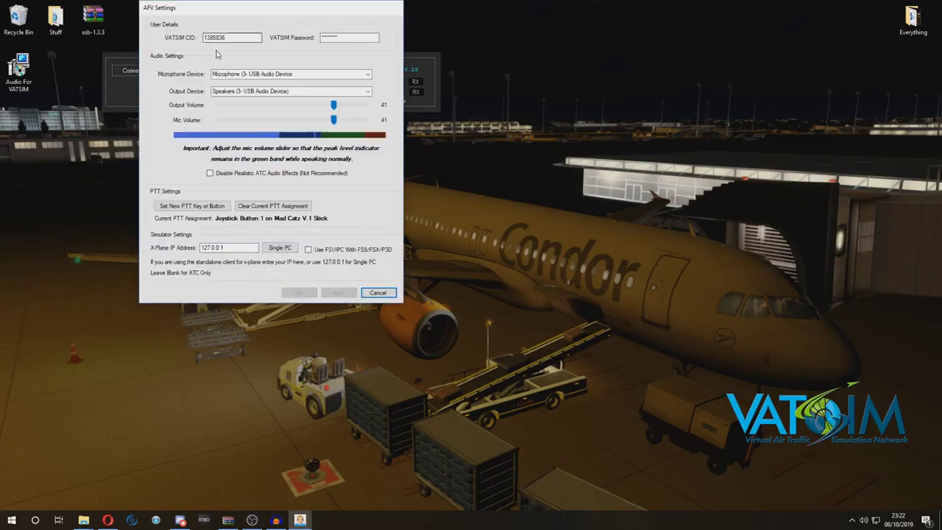
pyautogui.press('Tab')
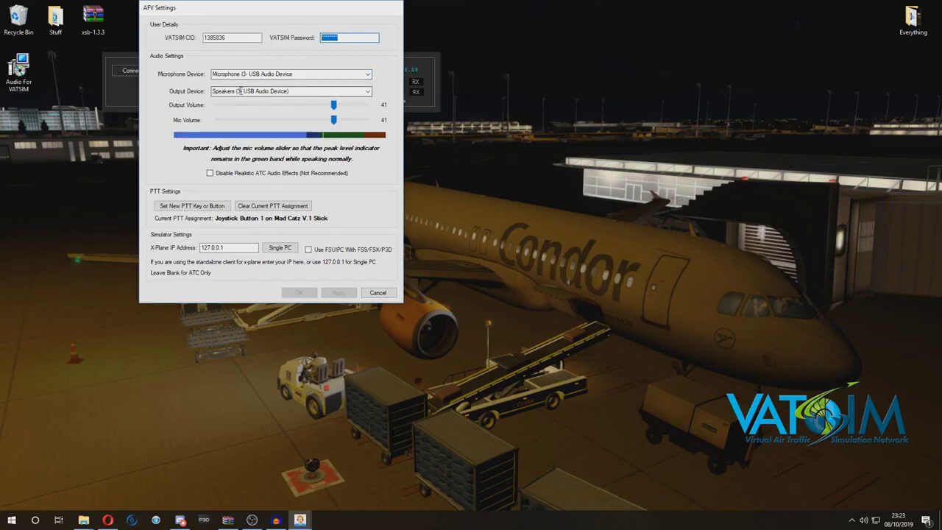
# Review the available microphone and output devices in the AFV audio settings
pyautogui.click(367, 75)
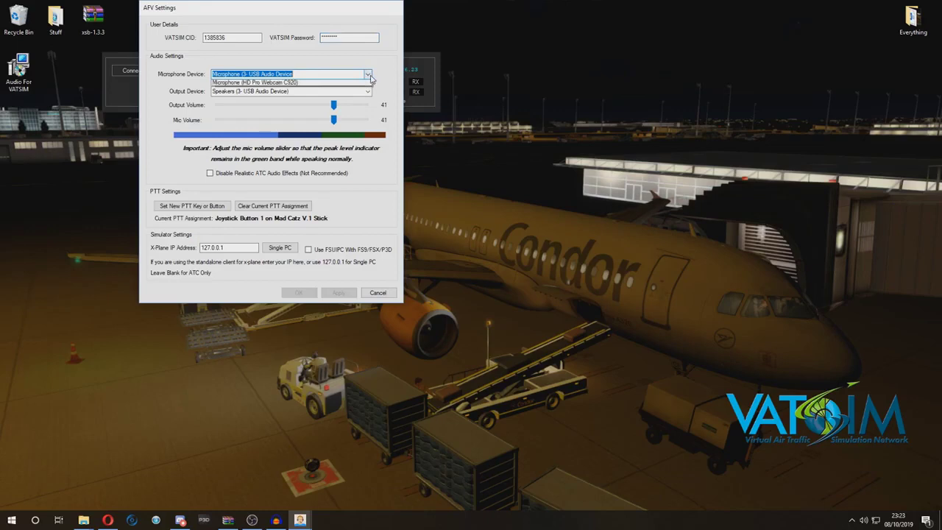
pyautogui.click(370, 76)
pyautogui.click(368, 91)
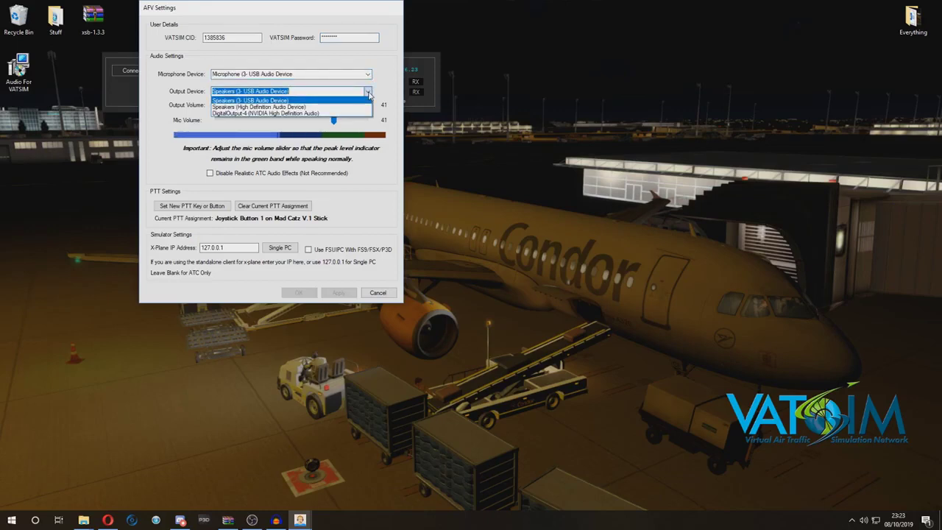
pyautogui.click(369, 93)
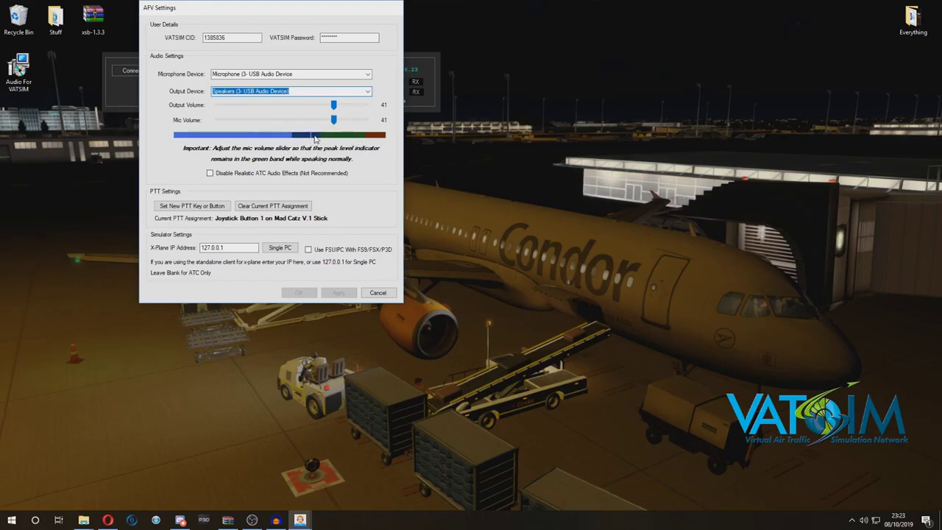
# Set the mic volume to 61 and the output volume to 57, and assign push-to-talk to Joystick Button 1 on the Mad Catz stick
pyautogui.moveTo(334, 120); pyautogui.dragTo(351, 122)
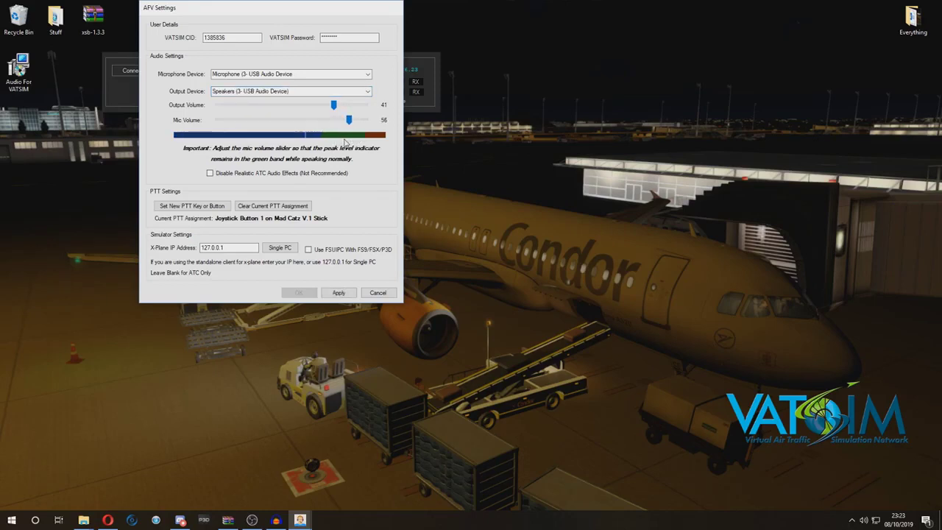
pyautogui.moveTo(350, 122); pyautogui.dragTo(354, 123)
pyautogui.moveTo(333, 106); pyautogui.dragTo(352, 109)
pyautogui.click(168, 206)
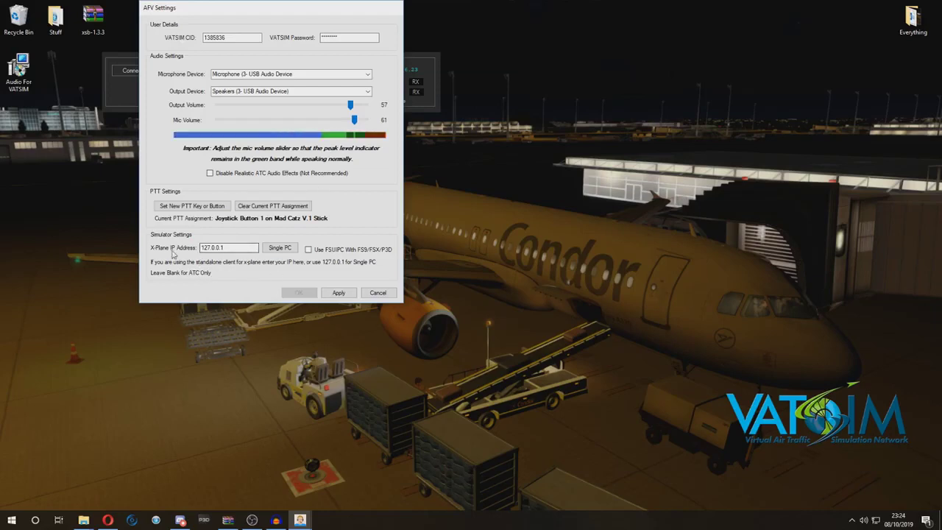
# Check the X-Plane IP address entered in the AFV simulator settings
pyautogui.moveTo(235, 248); pyautogui.dragTo(178, 249)
pyautogui.click(236, 248)
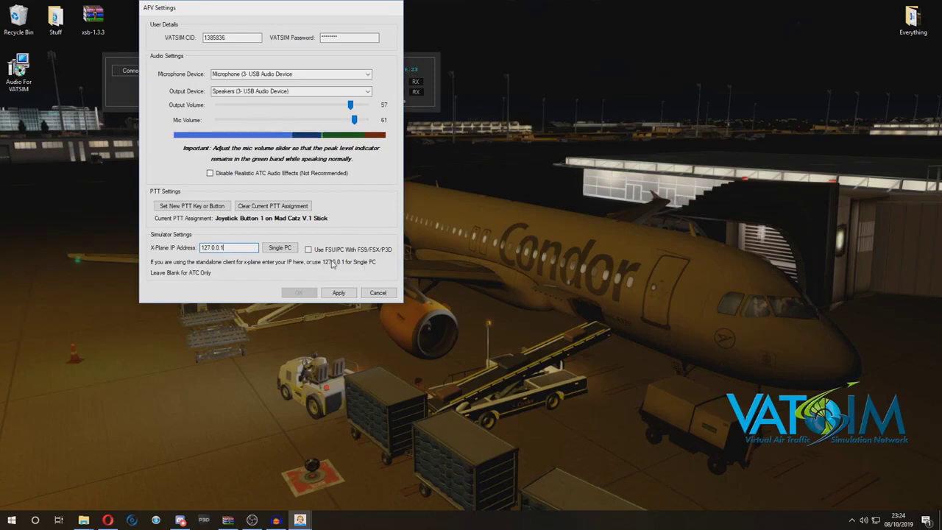
pyautogui.moveTo(246, 249); pyautogui.dragTo(141, 250)
pyautogui.click(213, 249)
pyautogui.doubleClick(213, 249)
pyautogui.click(251, 250)
# Switch the FSUIPC option for FS9/FSX/P3D on and off again, and apply the AFV settings
pyautogui.click(308, 250)
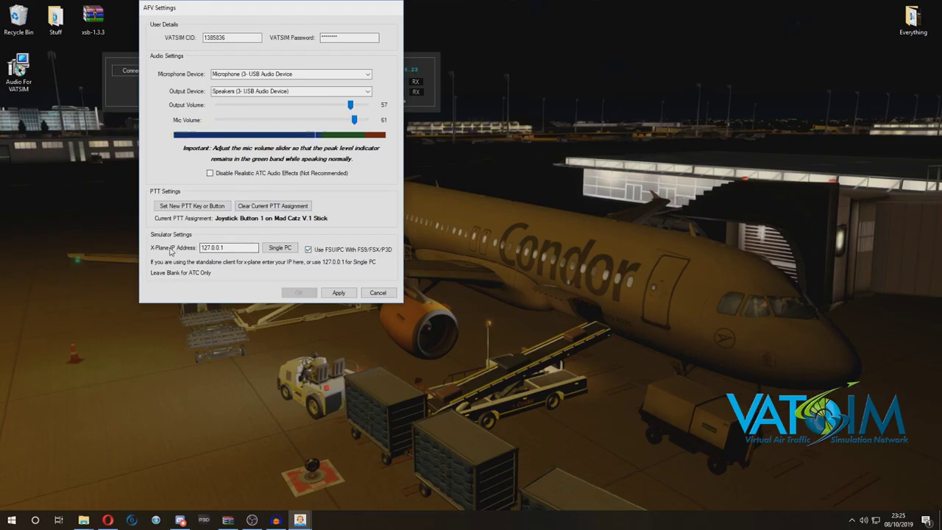
pyautogui.click(309, 250)
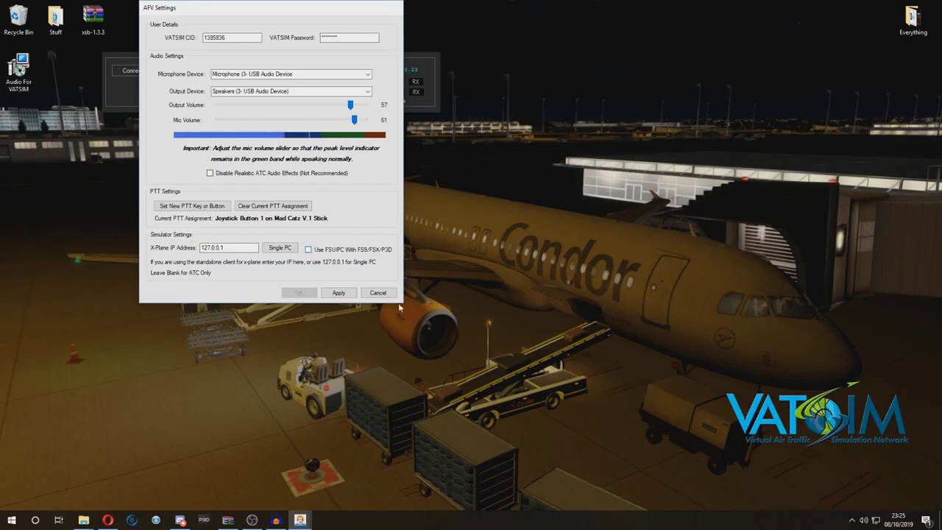
pyautogui.click(338, 292)
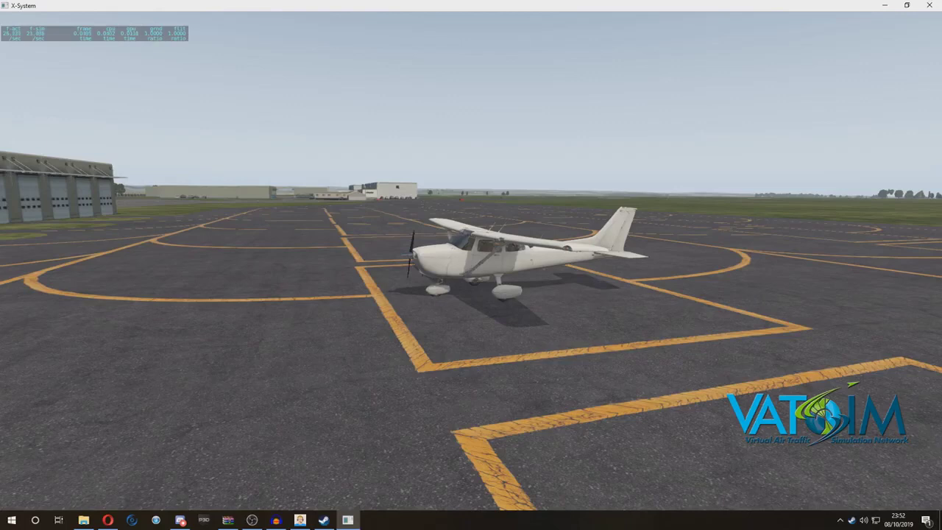
# Open the XSquawkBox connection dialog in X-Plane and reposition it over the scenery
pyautogui.moveTo(445, 23)
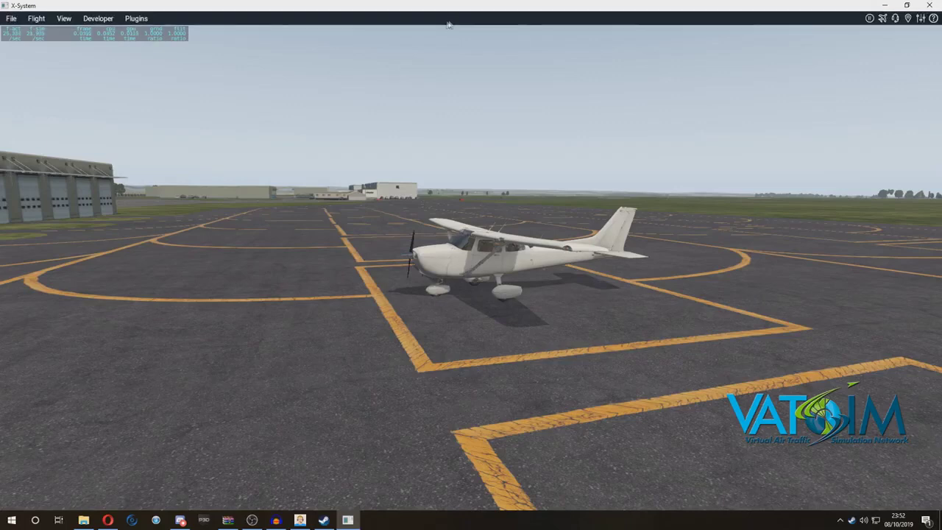
pyautogui.click(141, 21)
pyautogui.moveTo(146, 52)
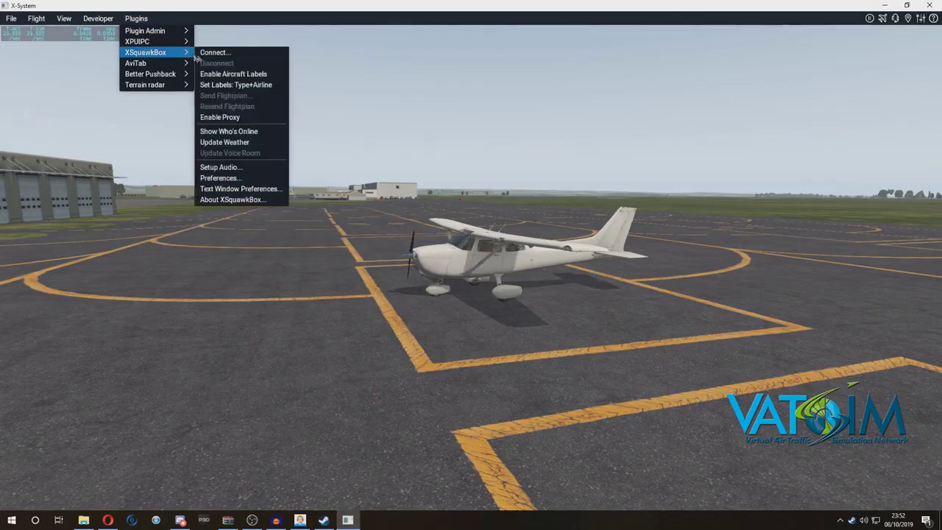
pyautogui.click(214, 53)
pyautogui.moveTo(161, 208); pyautogui.dragTo(343, 133)
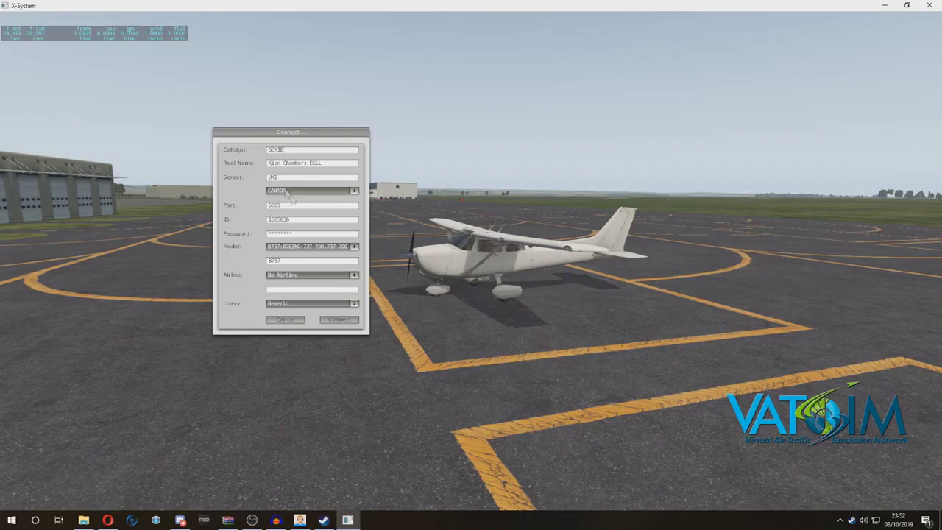
# Check the real name entry and choose UK-1 as the VATSIM server for the connection
pyautogui.moveTo(329, 166); pyautogui.dragTo(311, 168)
pyautogui.click(310, 167)
pyautogui.click(314, 190)
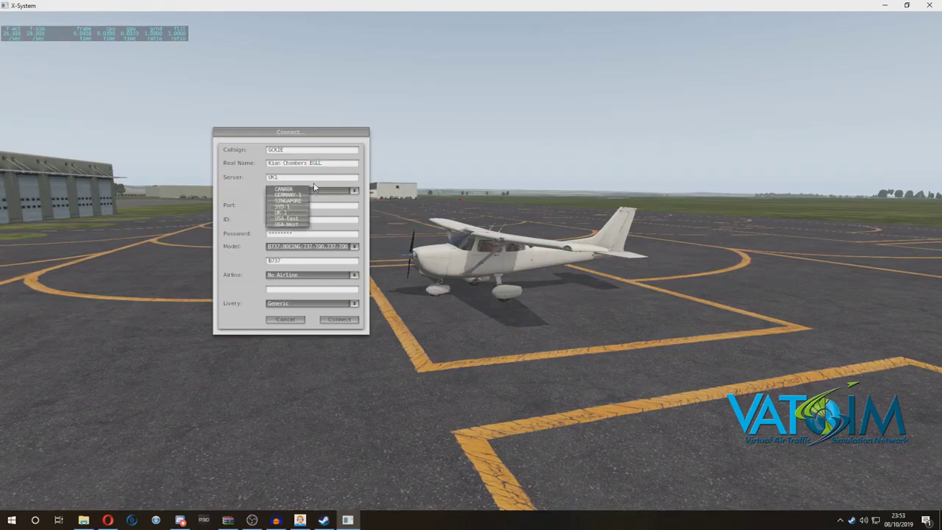
pyautogui.click(313, 188)
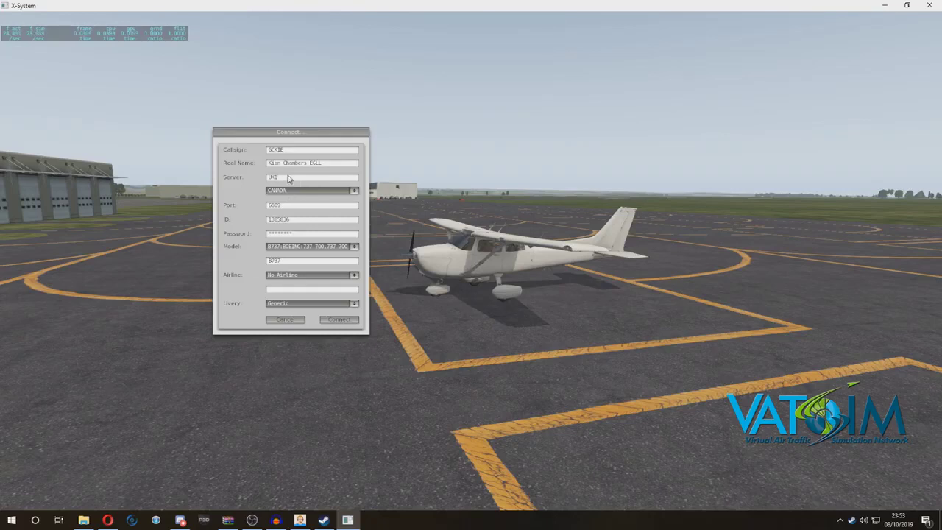
pyautogui.click(314, 190)
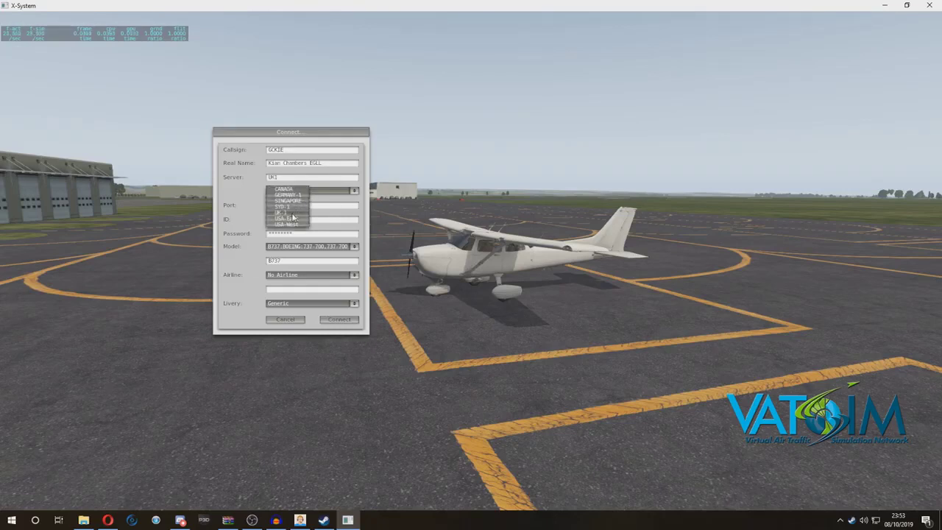
pyautogui.click(290, 213)
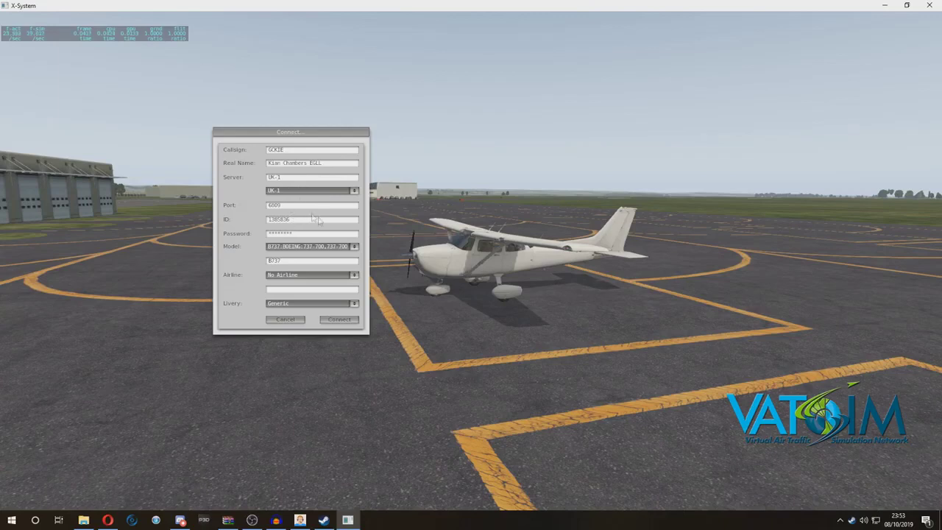
# Set the aircraft model code to C172 and connect to VATSIM
pyautogui.moveTo(295, 209); pyautogui.dragTo(211, 210)
pyautogui.click(268, 224)
pyautogui.moveTo(265, 224); pyautogui.dragTo(175, 240)
pyautogui.moveTo(298, 264); pyautogui.dragTo(83, 269)
pyautogui.write('C172')
pyautogui.click(298, 304)
pyautogui.click(343, 319)
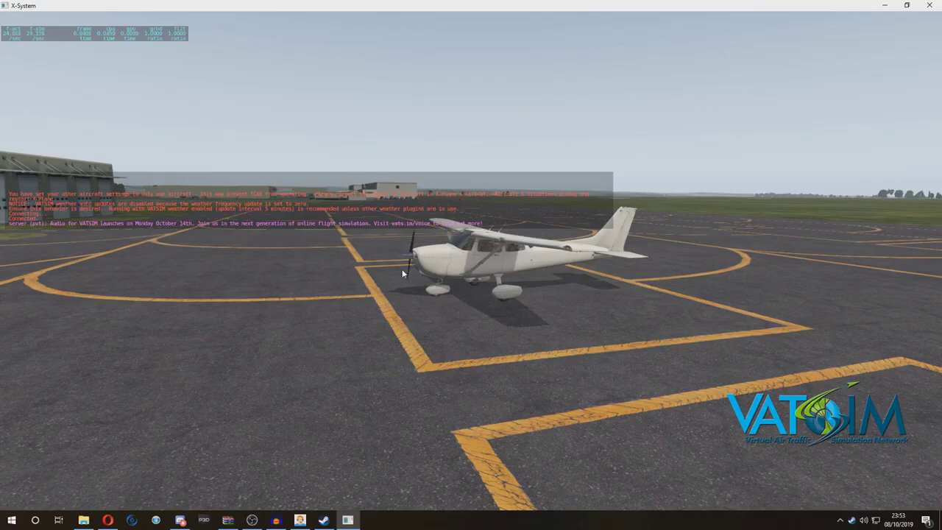
# Shift the external view of the aircraft and hide the XSquawkBox message window
pyautogui.press('Up')
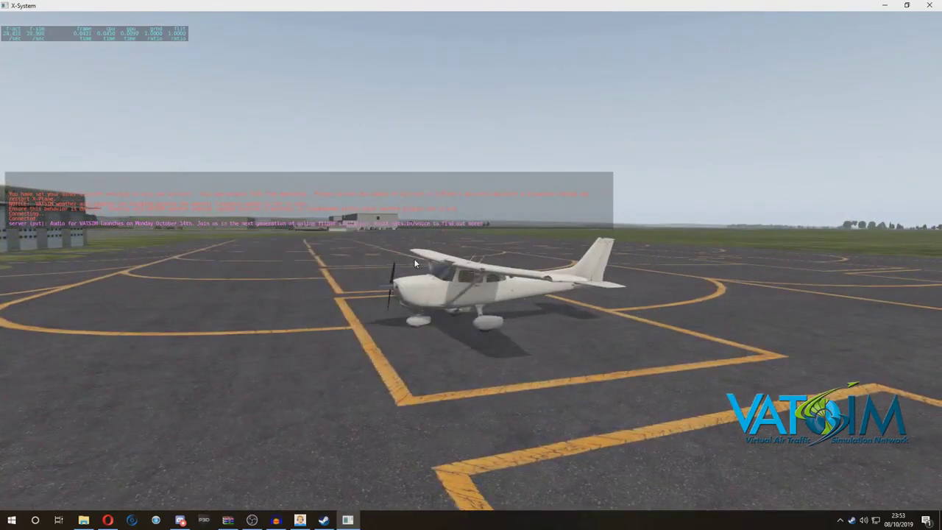
pyautogui.press('Right')
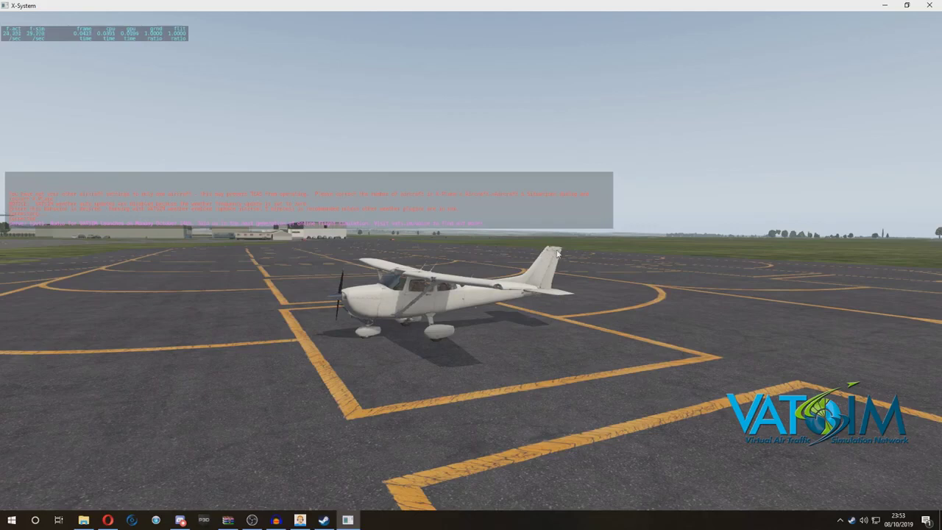
pyautogui.click(591, 218)
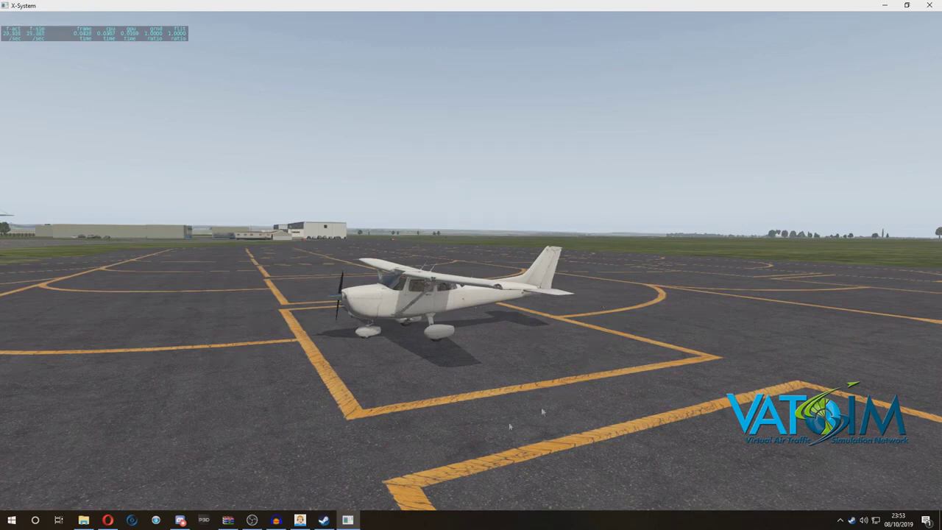
# Switch to the Audio For VATSIM client, move it over the scenery, and review its settings without changing them
pyautogui.click(299, 520)
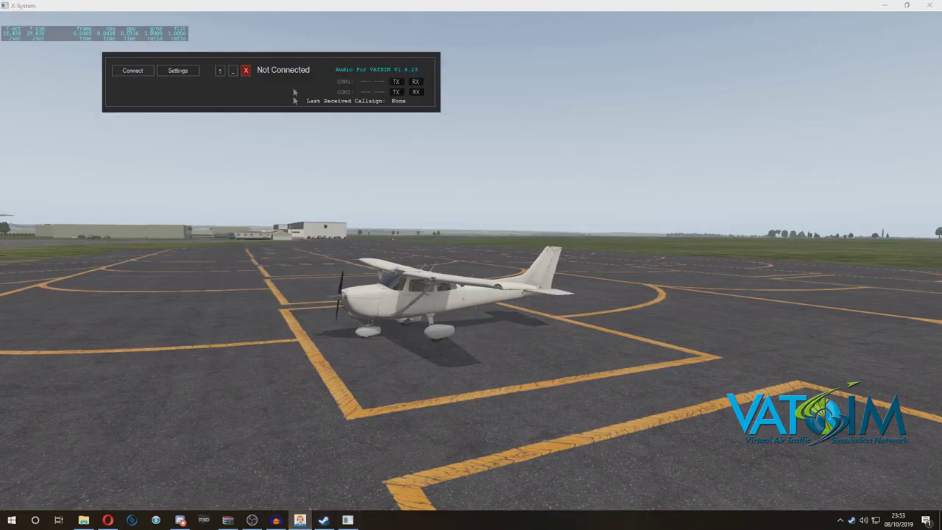
pyautogui.moveTo(299, 59); pyautogui.dragTo(762, 61)
pyautogui.click(633, 73)
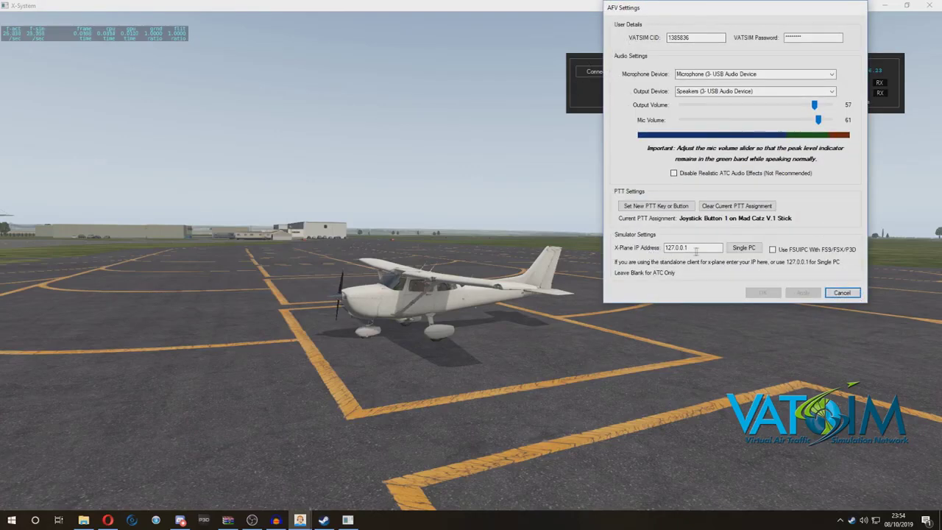
pyautogui.click(842, 292)
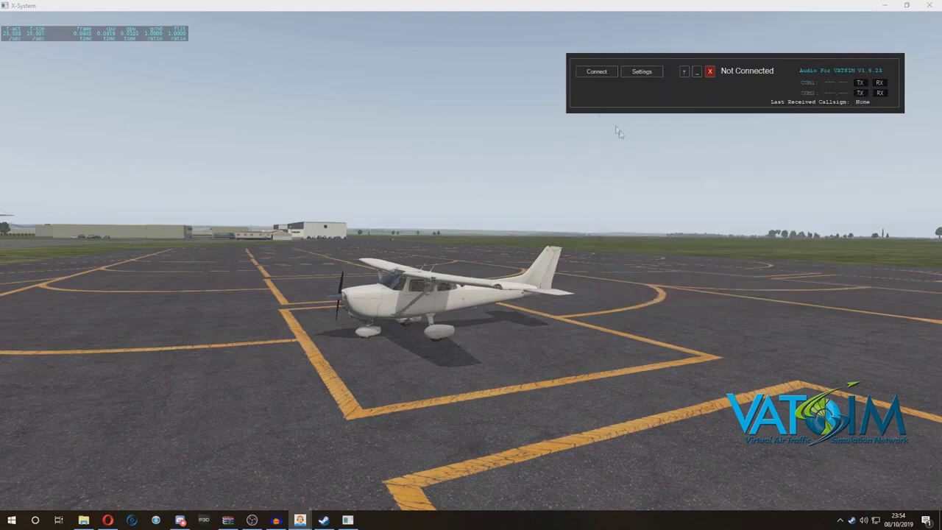
# Try to connect the Audio For VATSIM client and dismiss the message
pyautogui.click(597, 71)
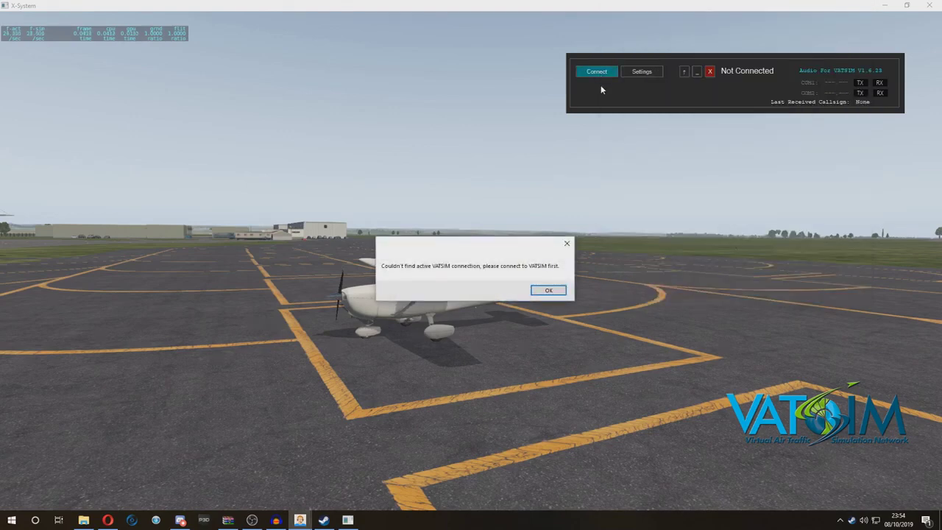
pyautogui.moveTo(518, 249); pyautogui.dragTo(478, 250)
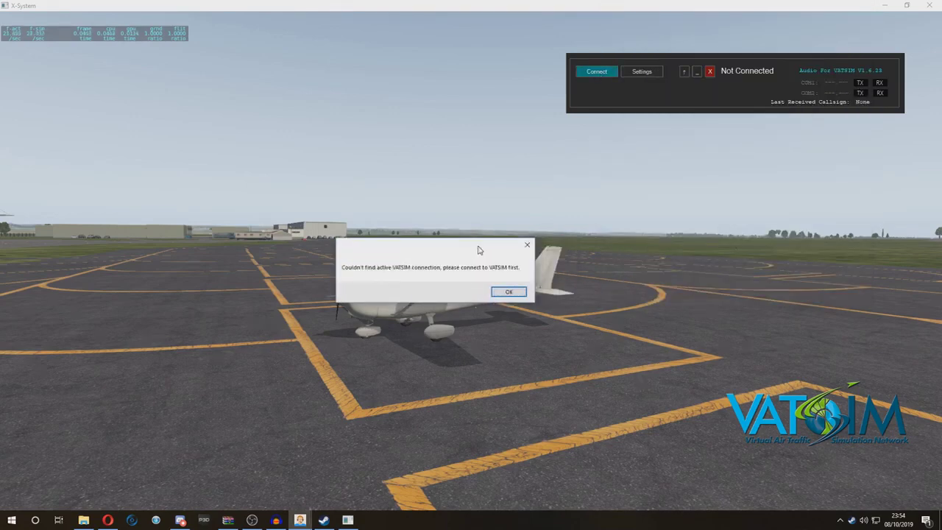
pyautogui.click(510, 293)
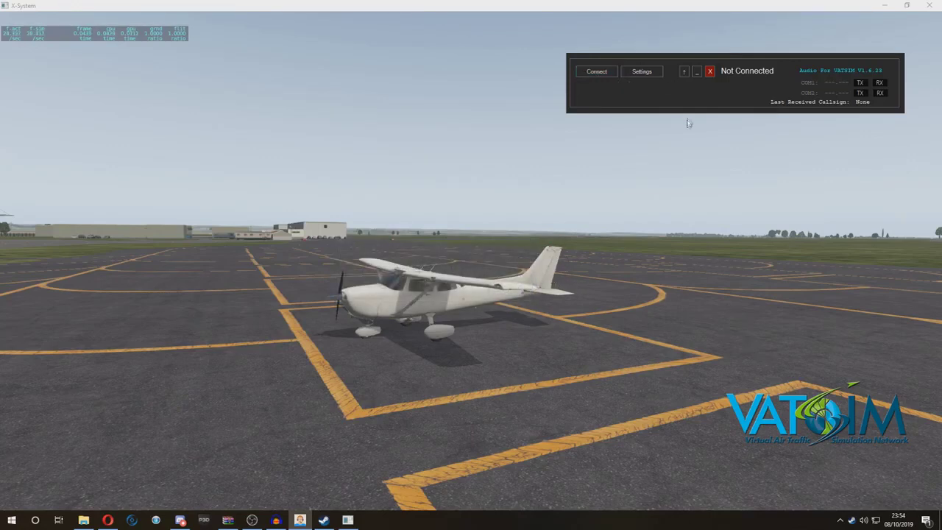
# Reposition the Audio For VATSIM window over the scenery and return to X-Plane
pyautogui.moveTo(752, 60); pyautogui.dragTo(761, 23)
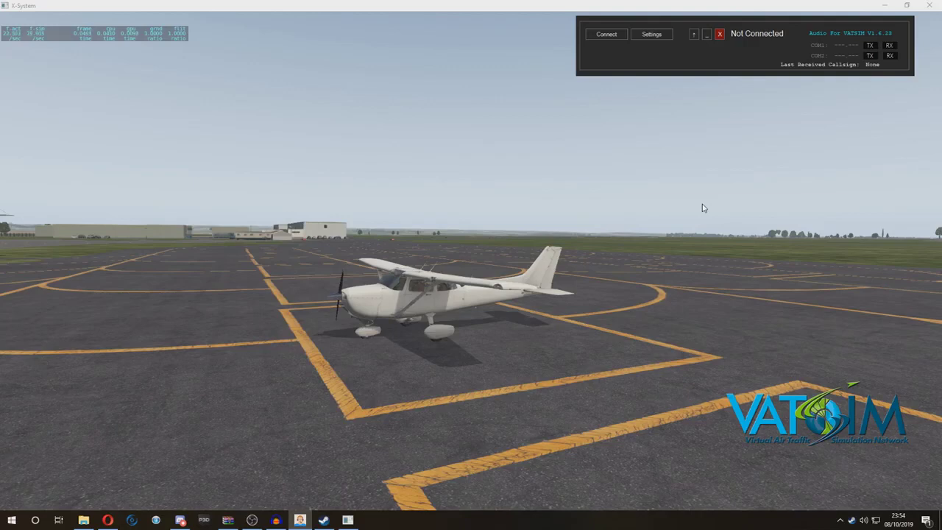
pyautogui.click(749, 14)
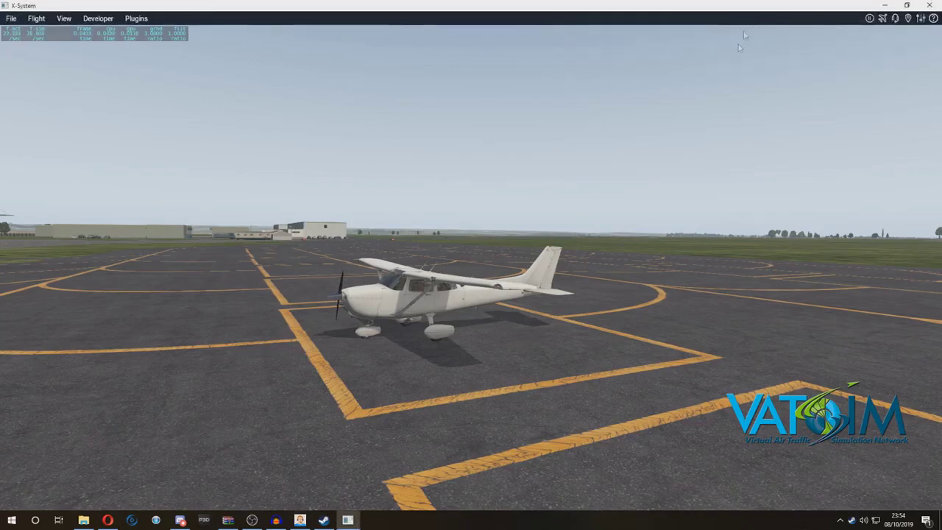
pyautogui.hotkey('alt', 'Tab')
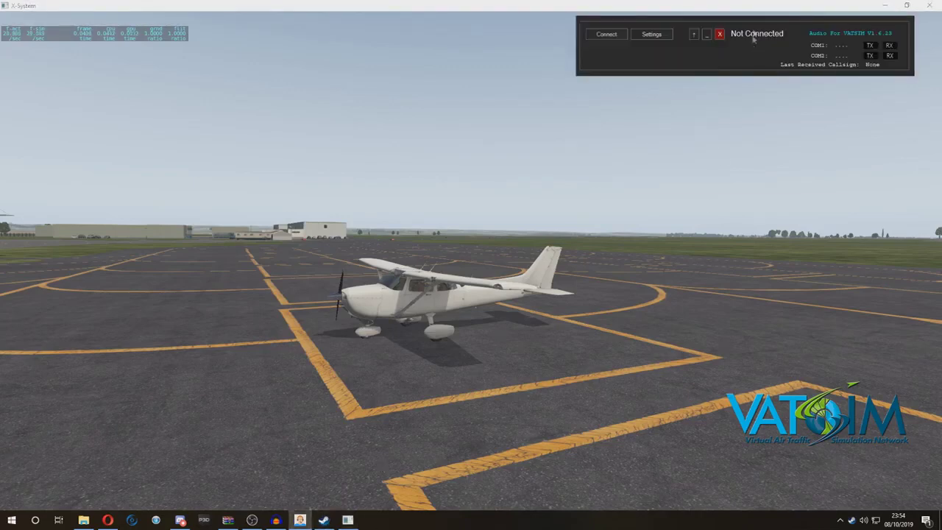
pyautogui.moveTo(753, 39); pyautogui.dragTo(723, 64)
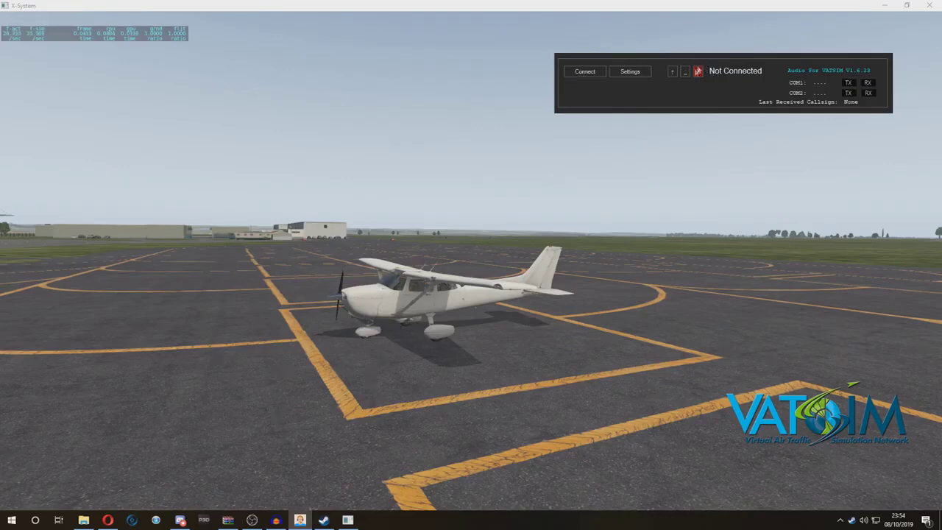
pyautogui.click(697, 72)
pyautogui.moveTo(535, 5)
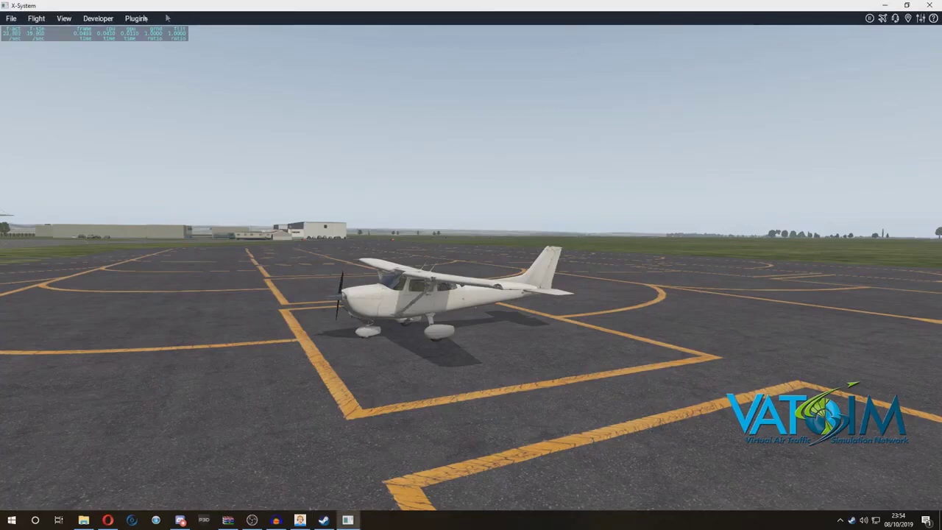
# Disconnect XSquawkBox from the VATSIM network
pyautogui.click(136, 18)
pyautogui.moveTo(167, 57)
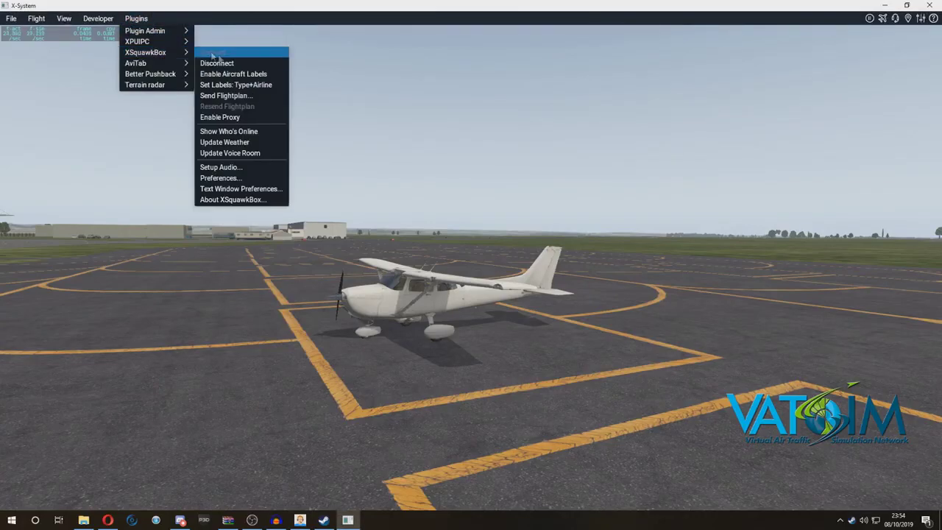
pyautogui.click(221, 59)
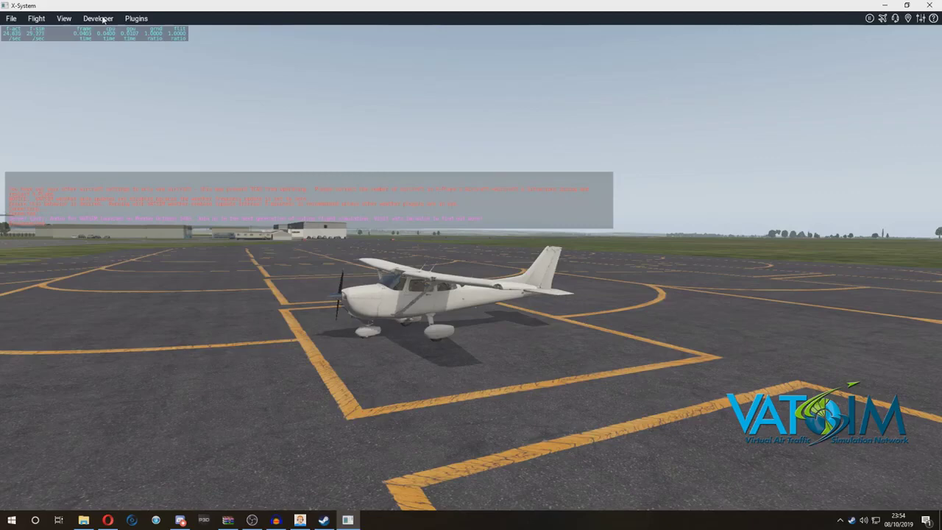
# Open the XSquawkBox connection dialog, check its server selection, and cancel without connecting
pyautogui.click(97, 18)
pyautogui.click(98, 18)
pyautogui.click(128, 20)
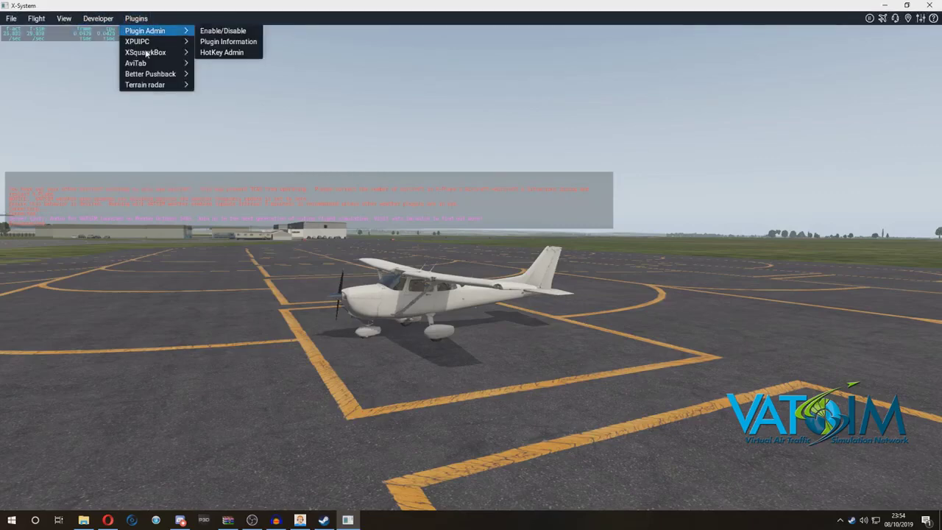
pyautogui.moveTo(167, 52)
pyautogui.click(210, 52)
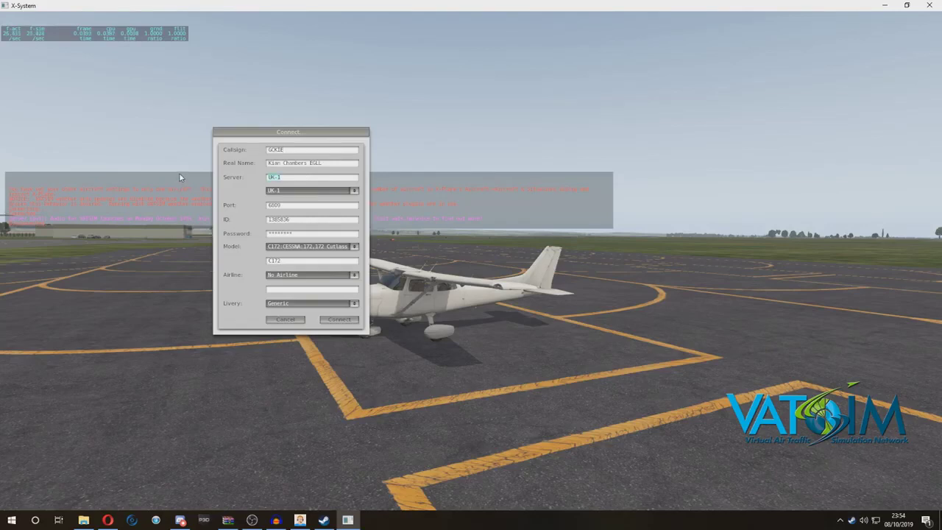
pyautogui.press('BackSpace')
pyautogui.click(328, 193)
pyautogui.click(296, 193)
pyautogui.click(287, 321)
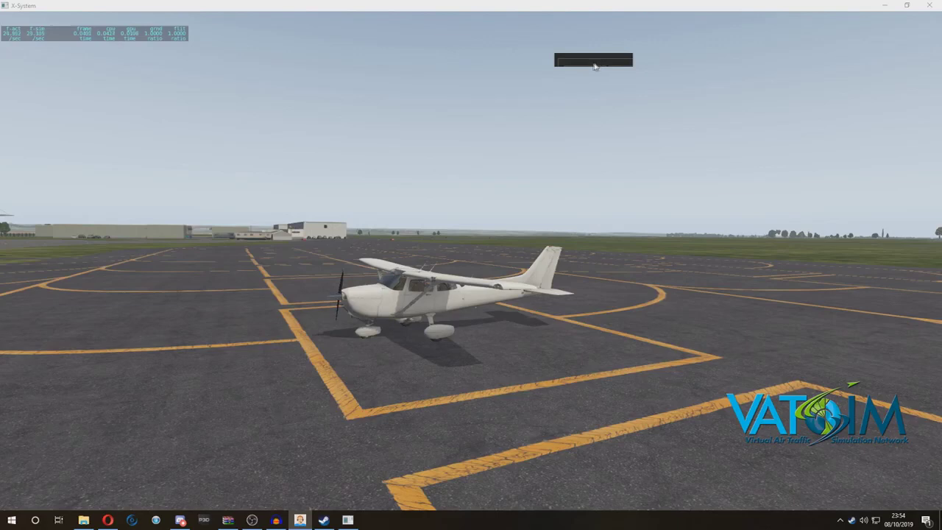
# Move the collapsed Audio For VATSIM window across the scenery and switch back to X-Plane
pyautogui.moveTo(596, 64); pyautogui.dragTo(506, 69)
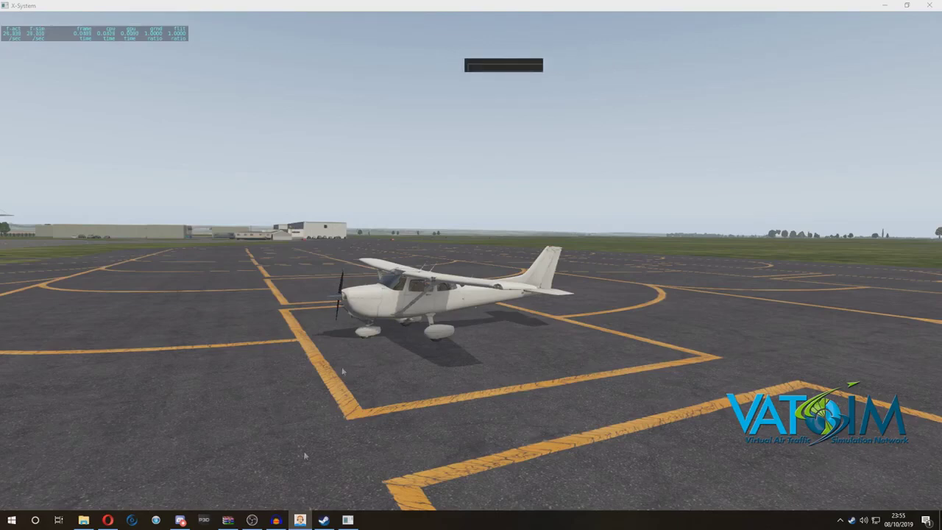
pyautogui.click(357, 523)
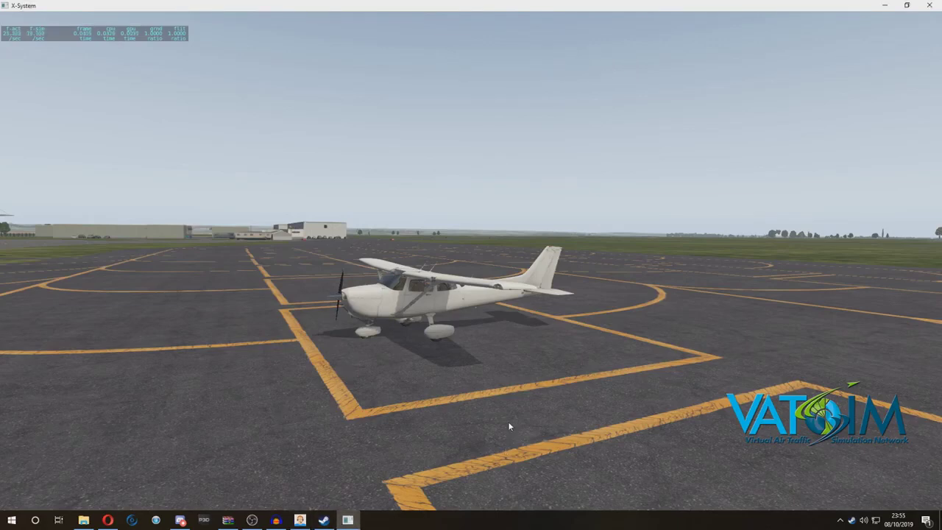